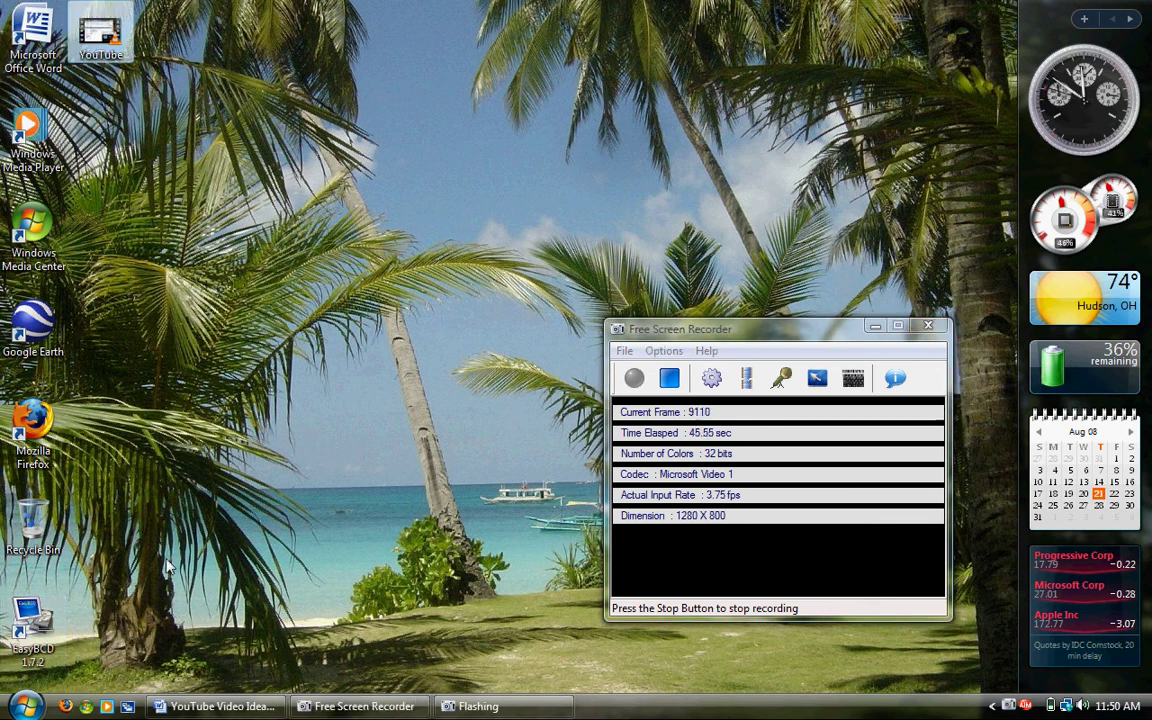
Step: Open EasyBCD's boot entry management and look through the WinPE, Linux and Windows forms for adding an entry
click(32, 646)
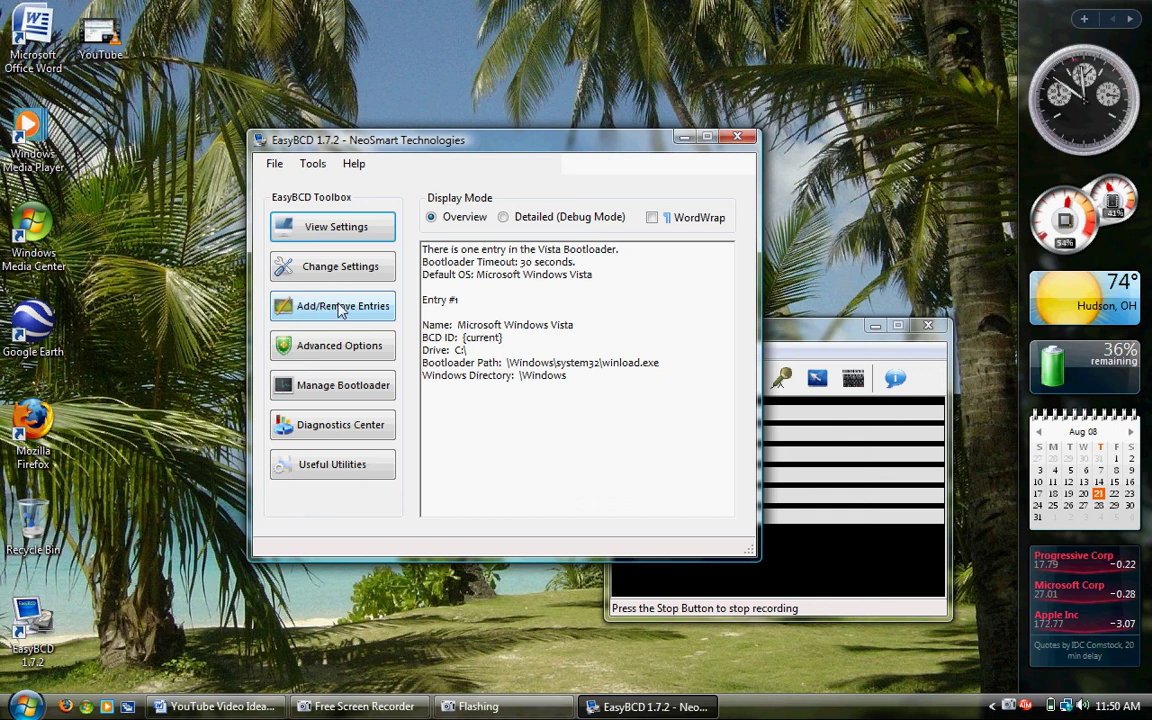
click(340, 312)
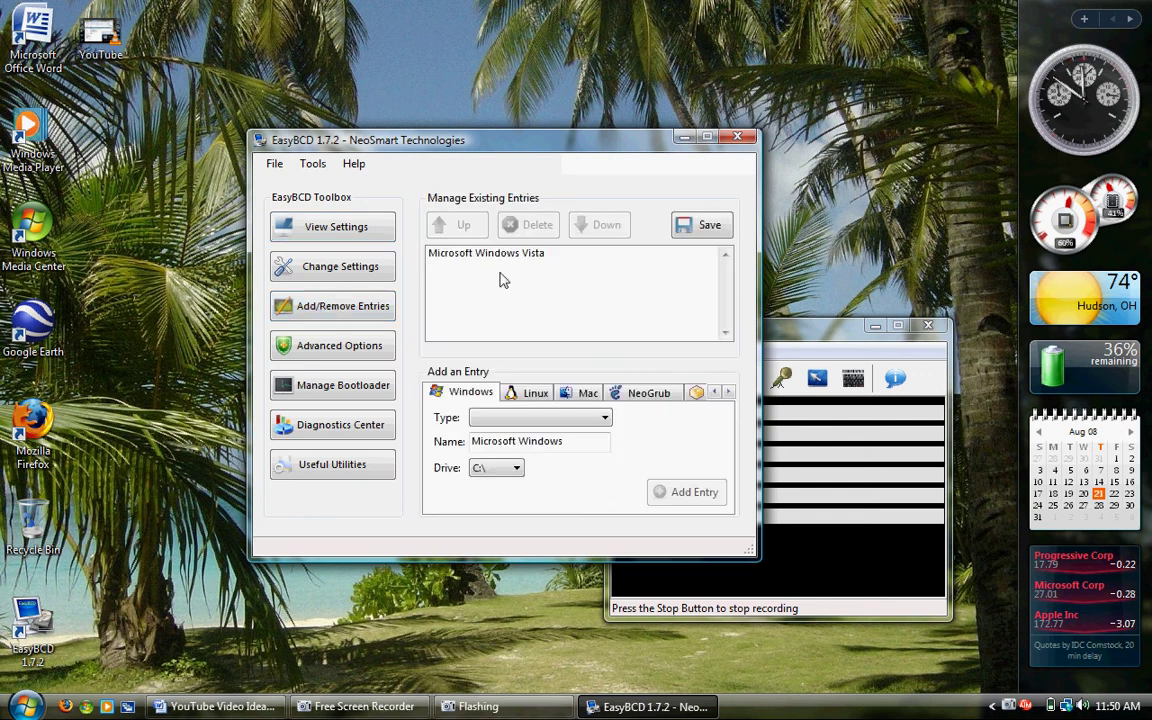
click(537, 256)
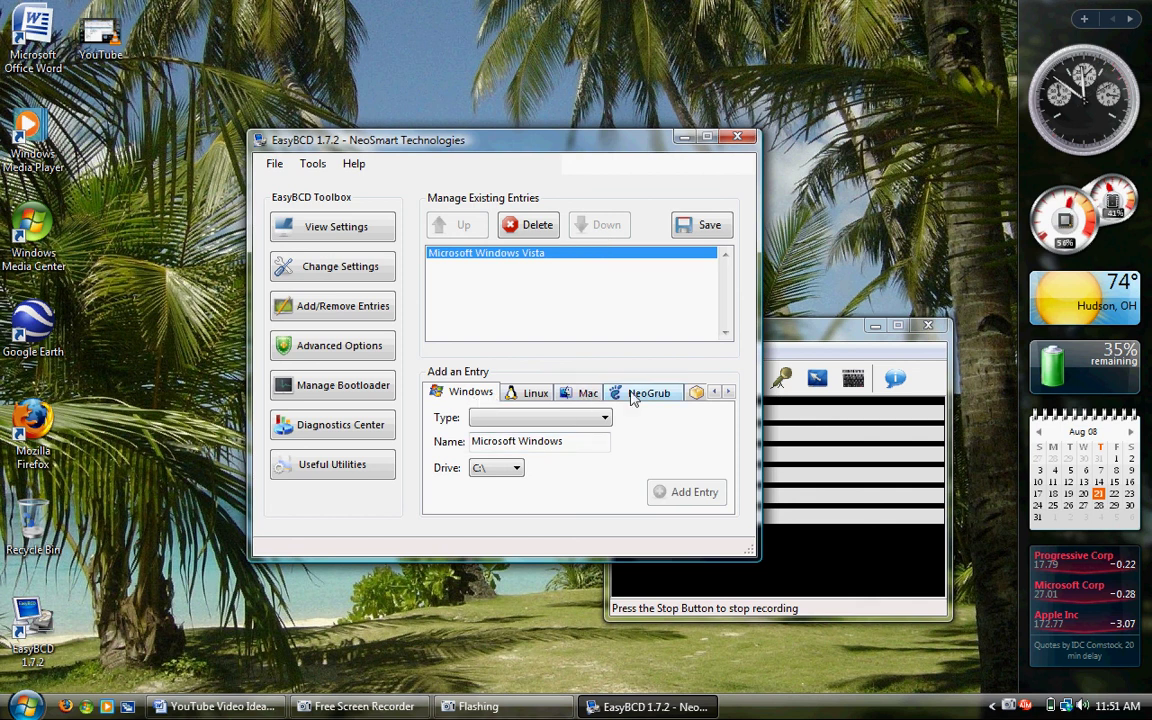
click(697, 392)
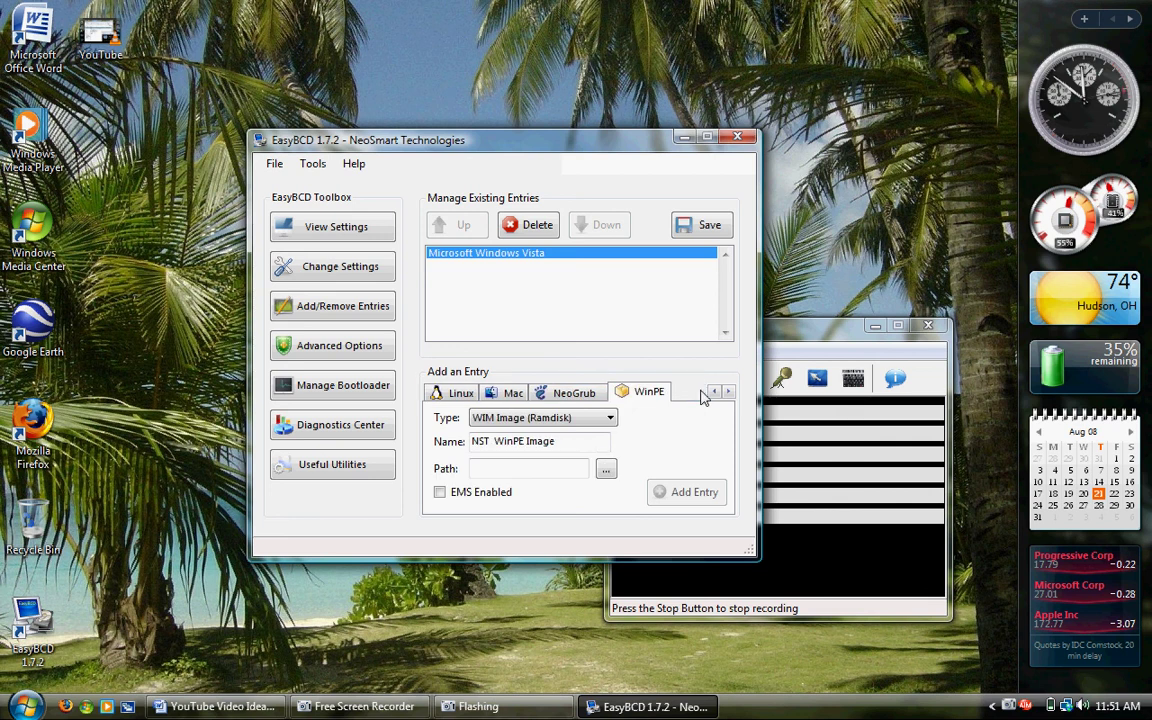
click(452, 395)
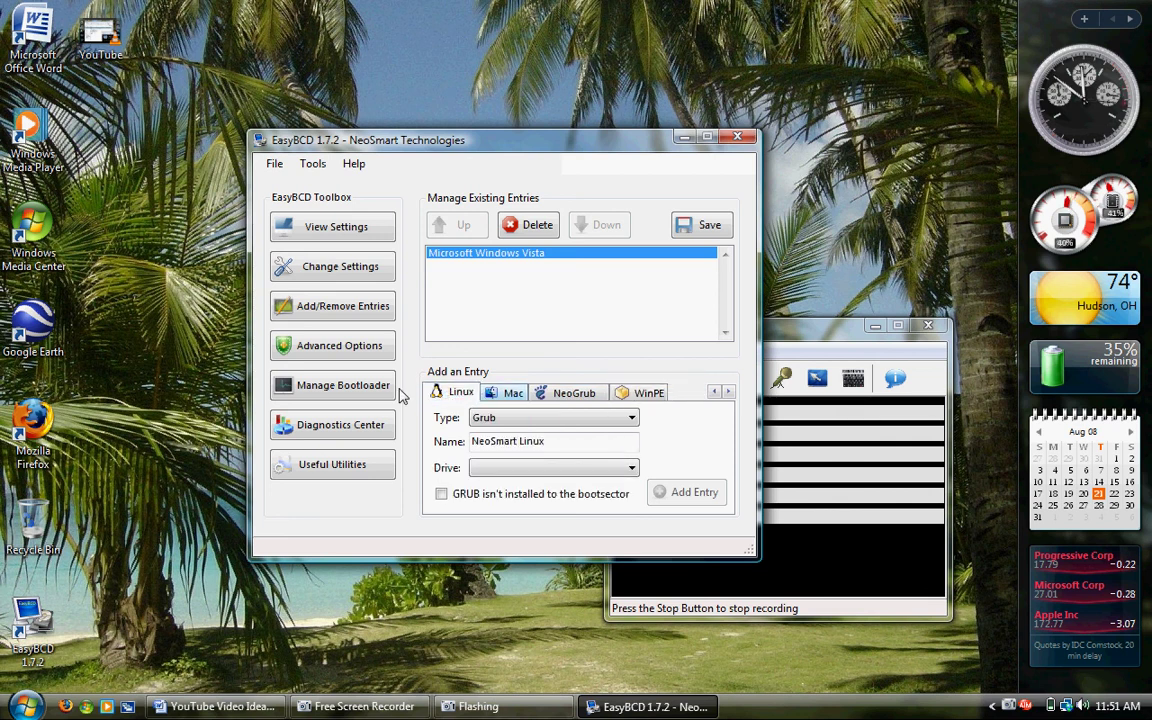
click(719, 392)
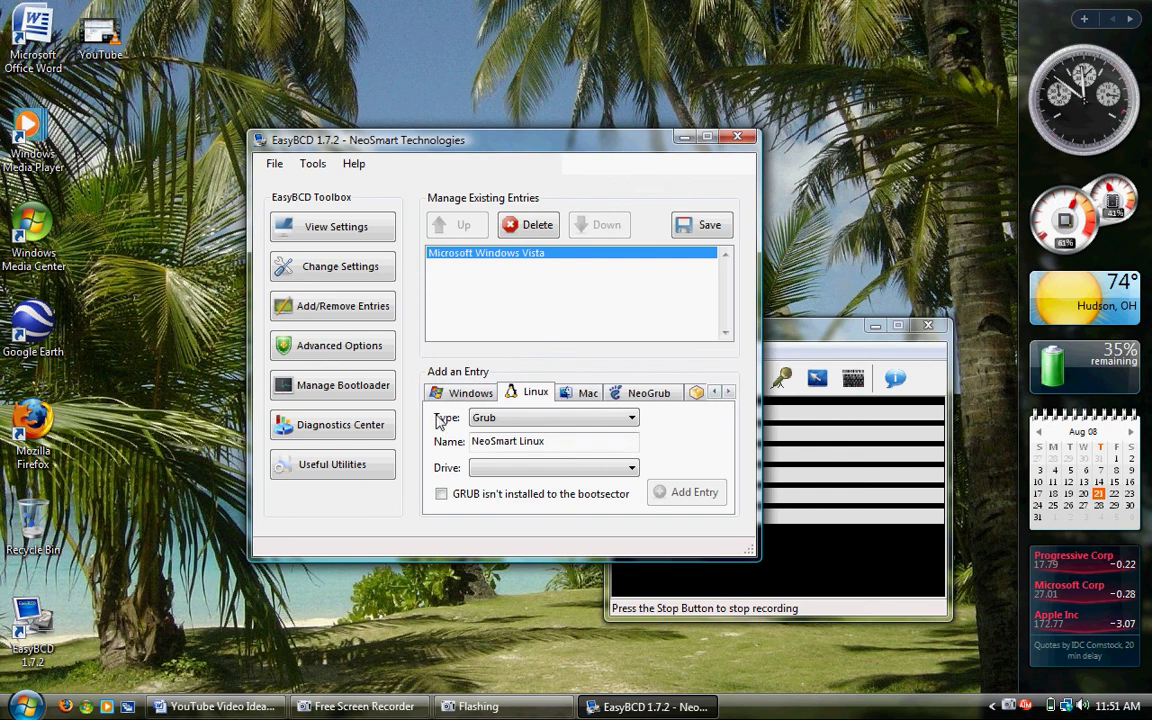
click(465, 393)
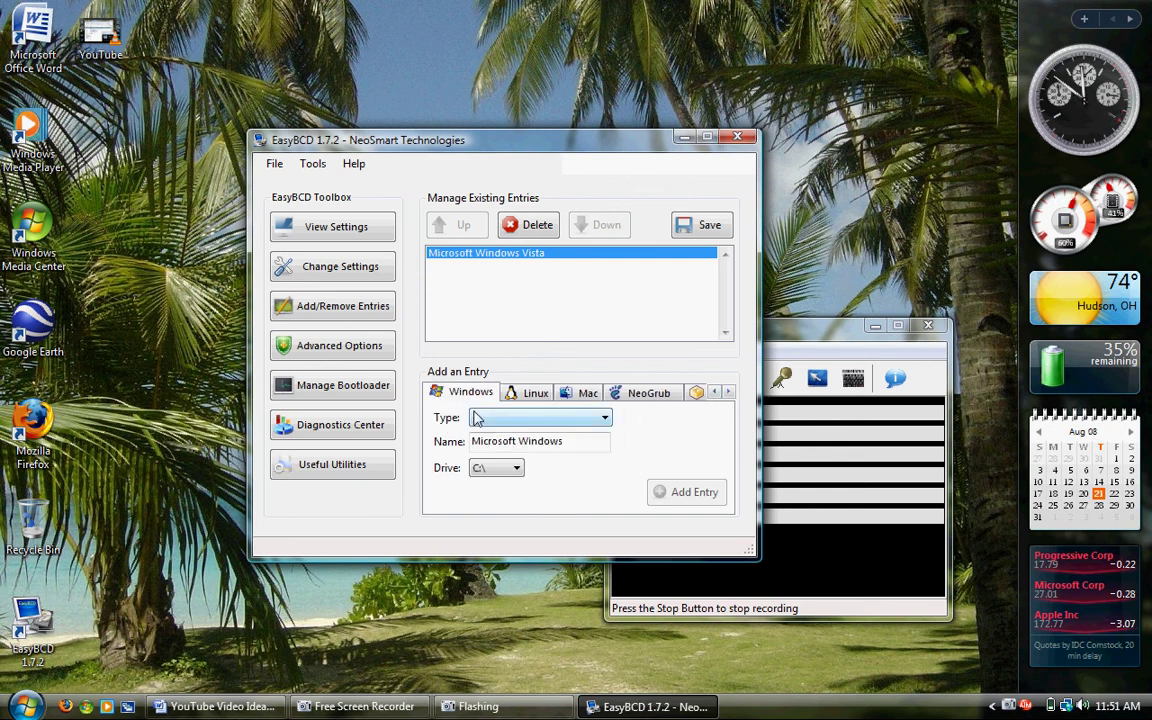
click(477, 418)
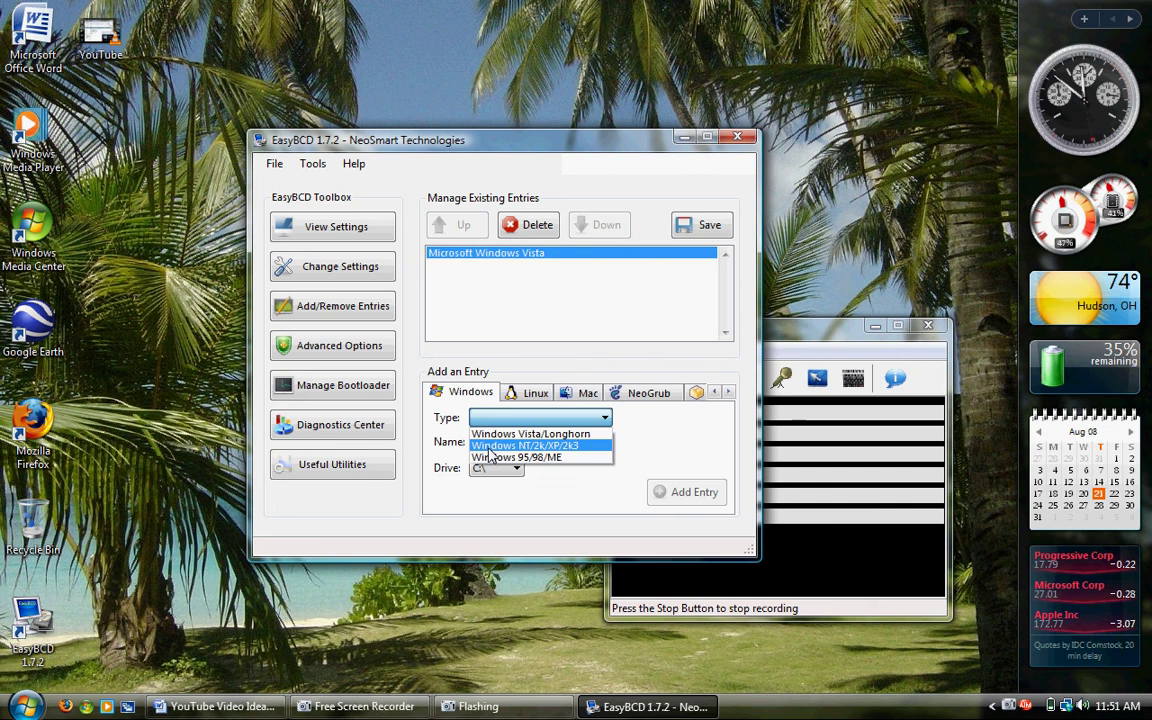
click(490, 447)
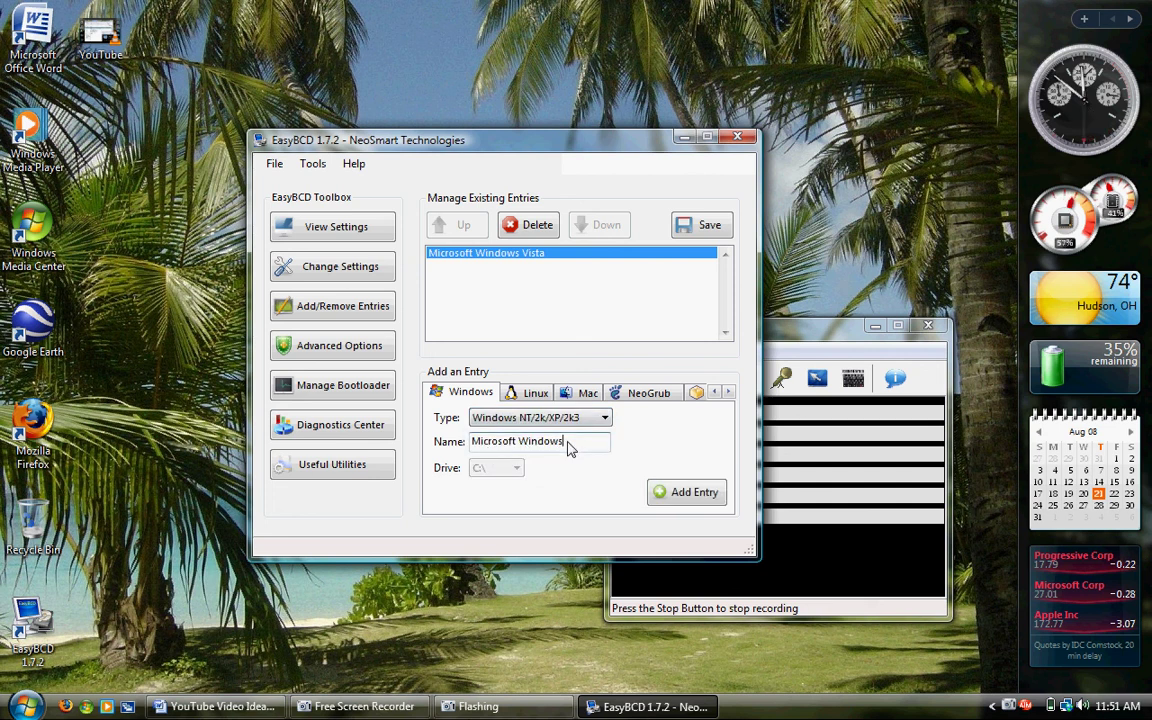
text(XP)
click(593, 419)
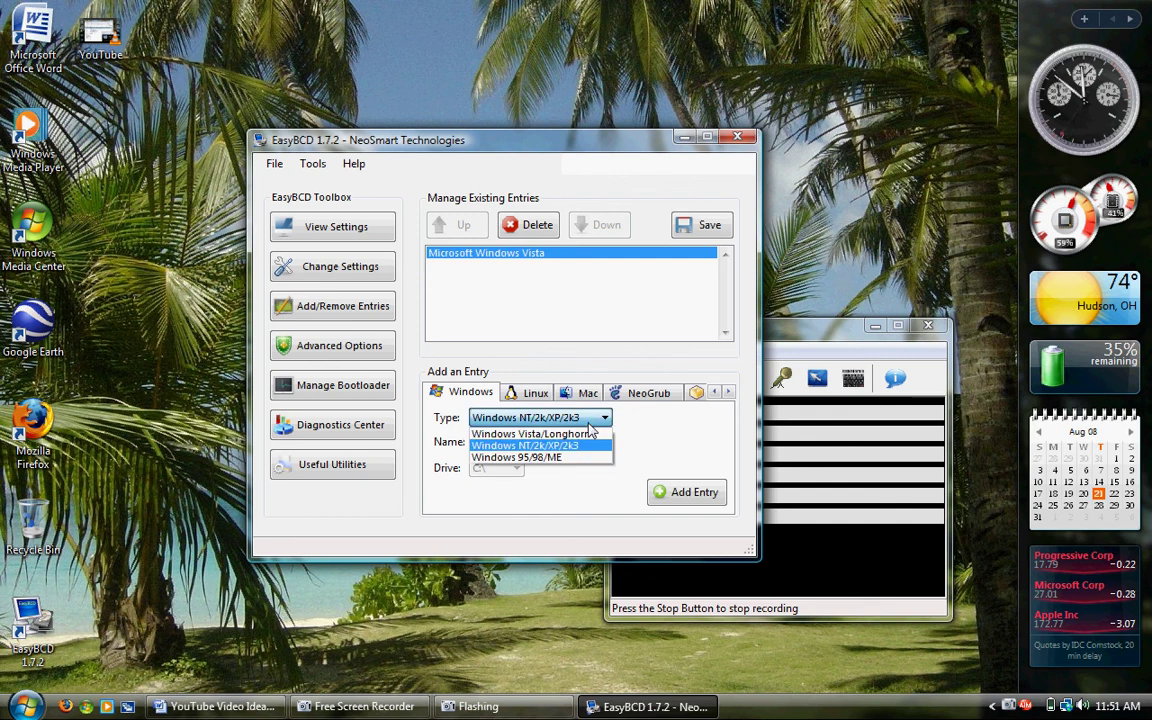
click(575, 421)
click(532, 392)
click(462, 392)
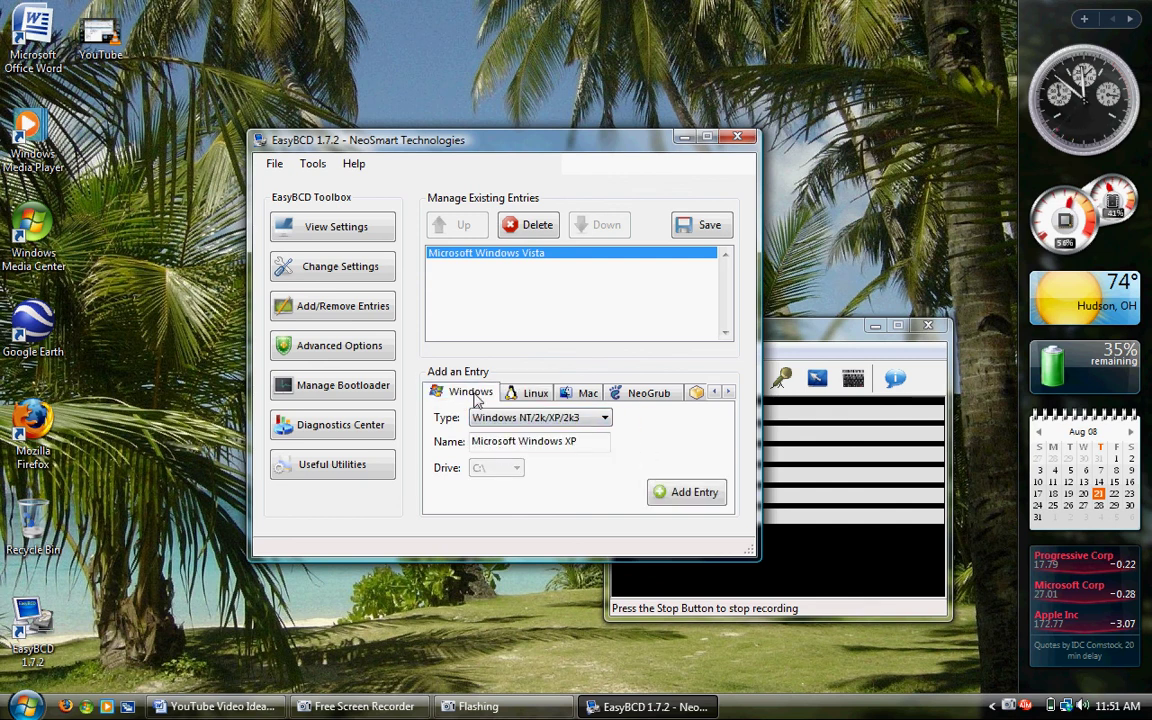
click(737, 136)
Step: Reopen EasyBCD's boot entry management and check the drive letter of the Windows XP partition among the computer's drives
double_click(28, 628)
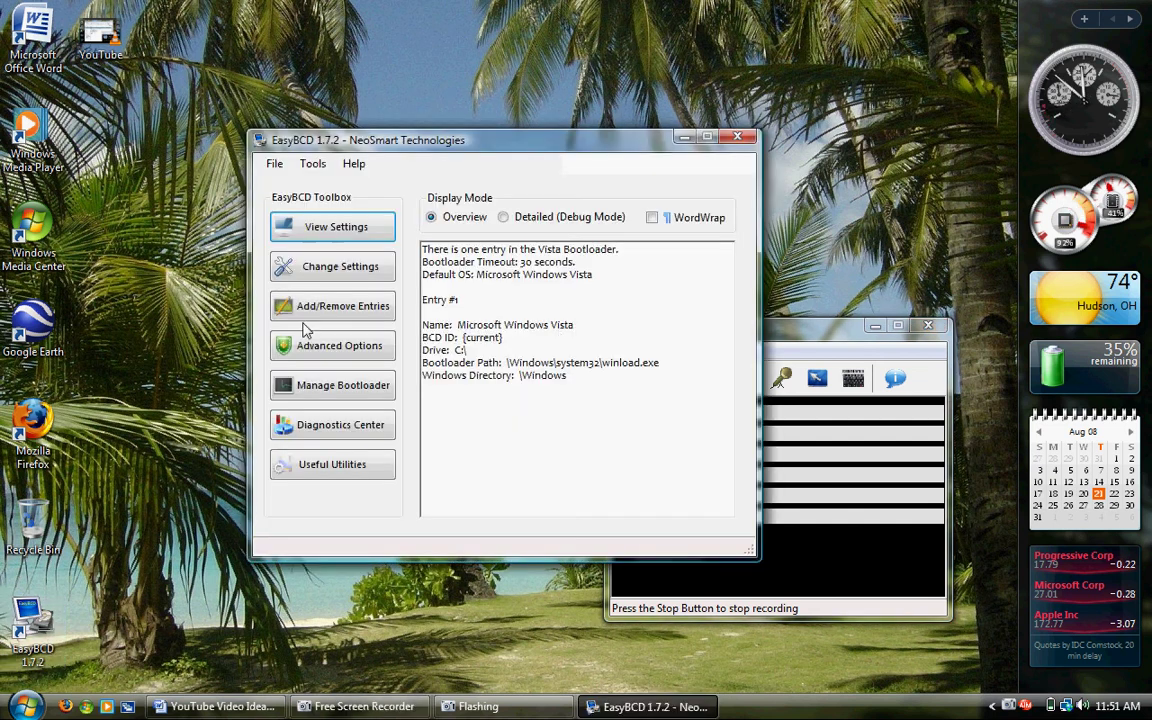
click(305, 306)
click(487, 470)
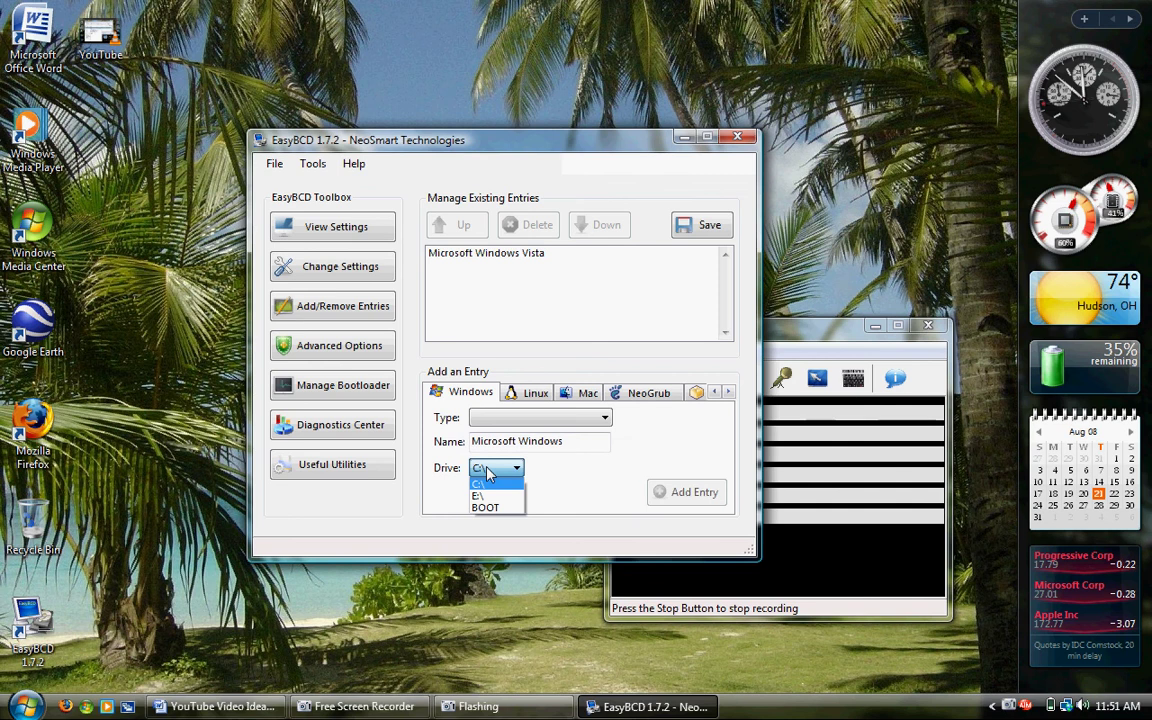
click(566, 516)
key(super+e)
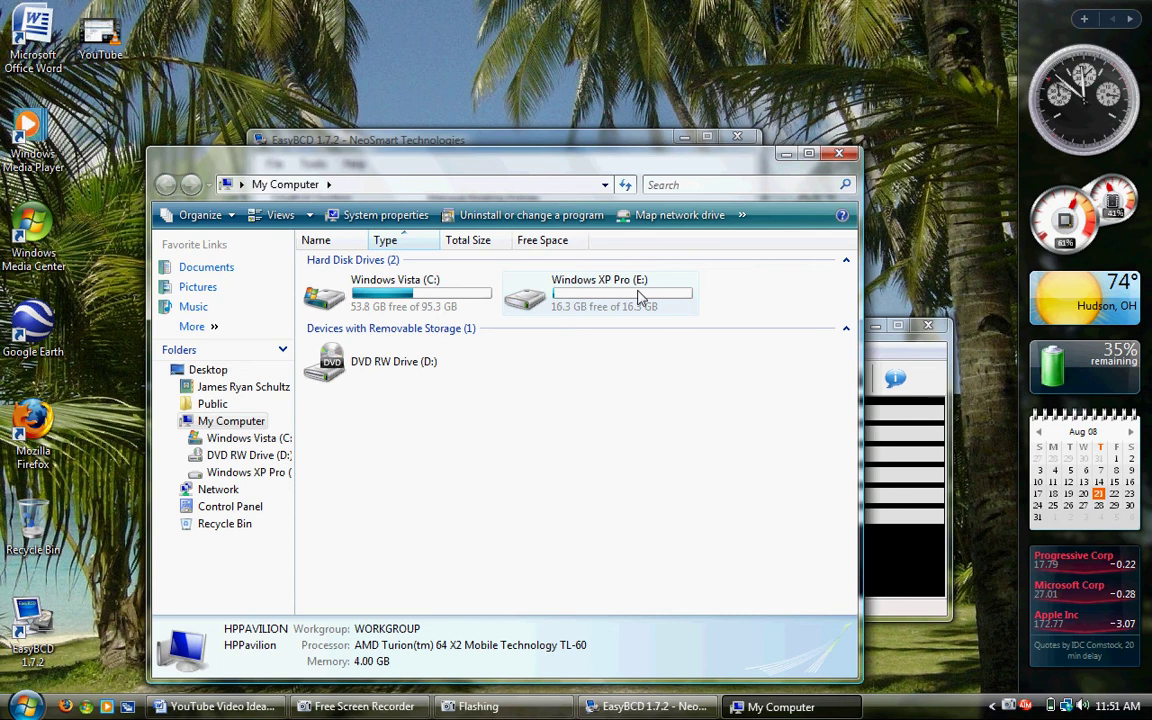
key(alt+F4)
Step: Add a Windows NT/2k/XP/2k3 boot entry named Microsoft Windows XP on drive E:\
click(505, 468)
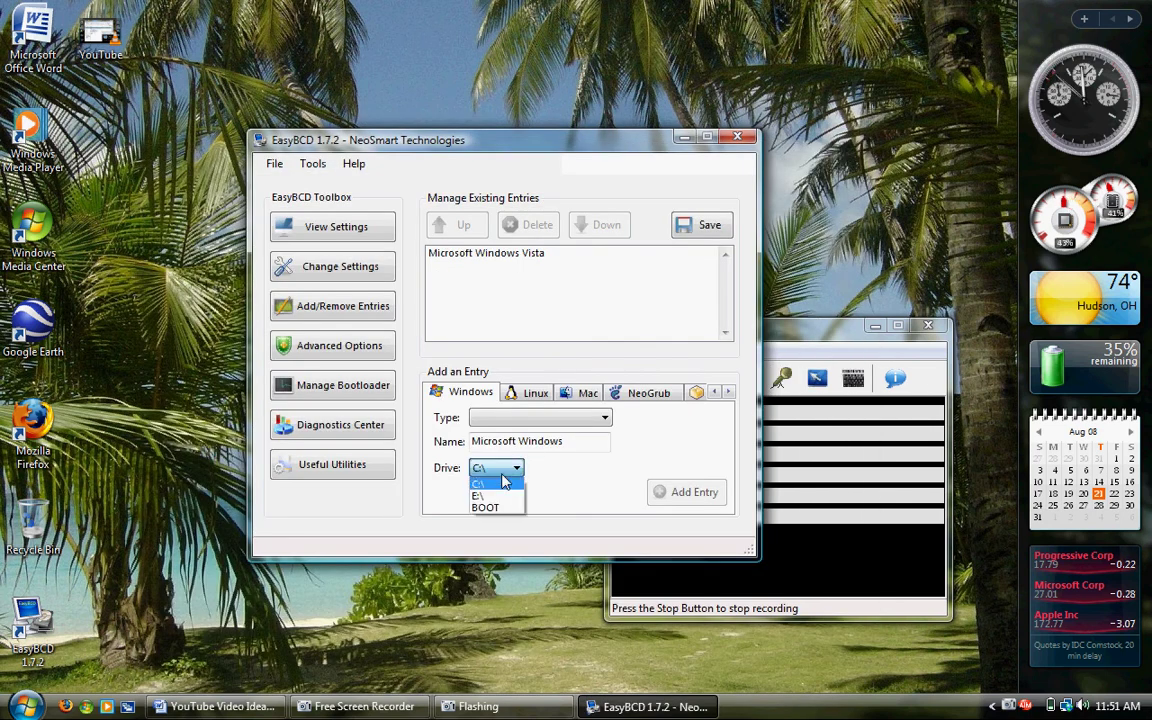
click(505, 496)
click(595, 447)
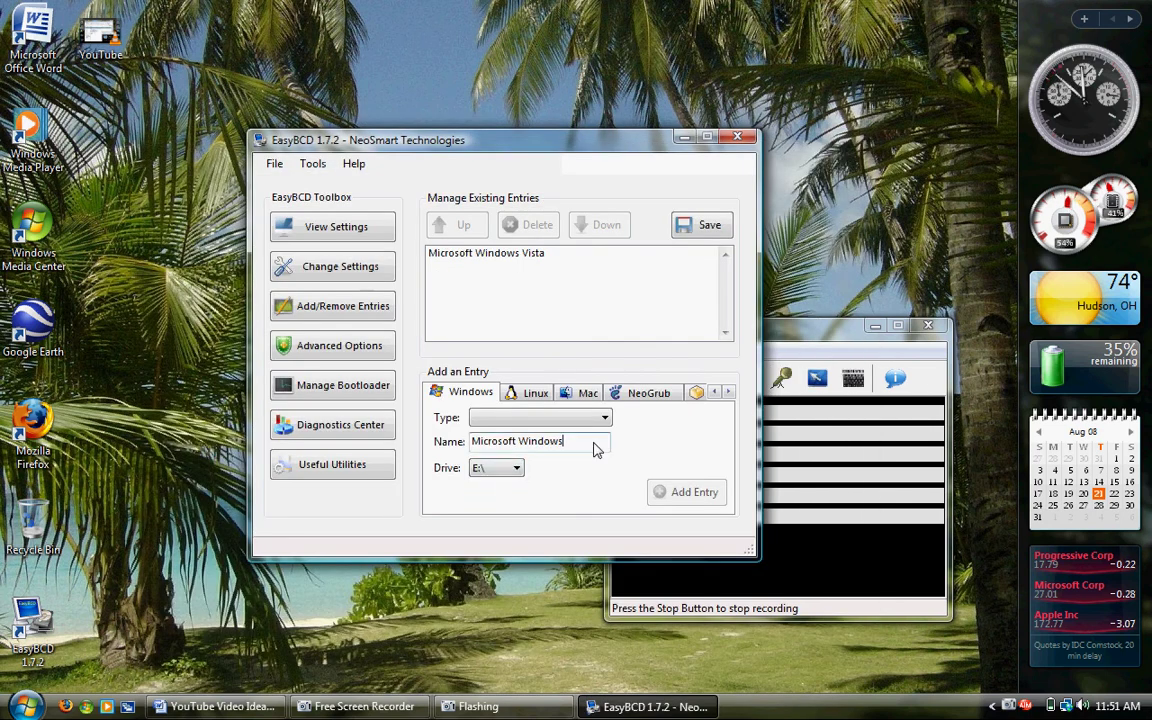
text(XP)
click(592, 420)
click(591, 447)
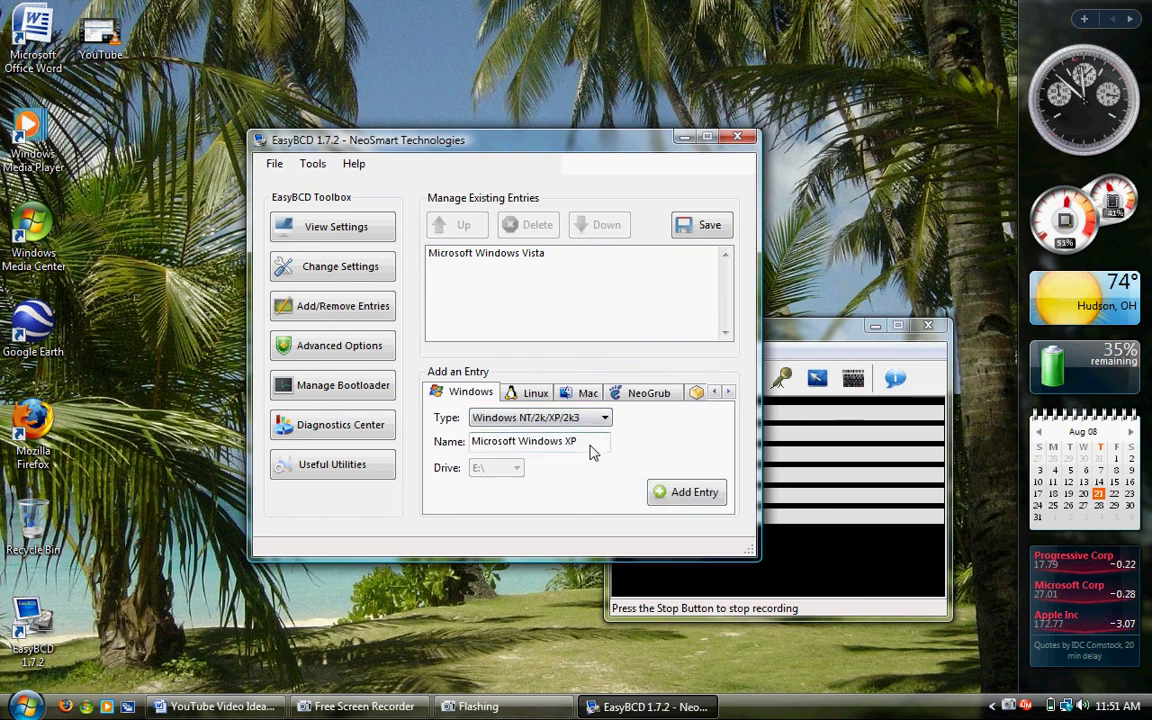
click(663, 494)
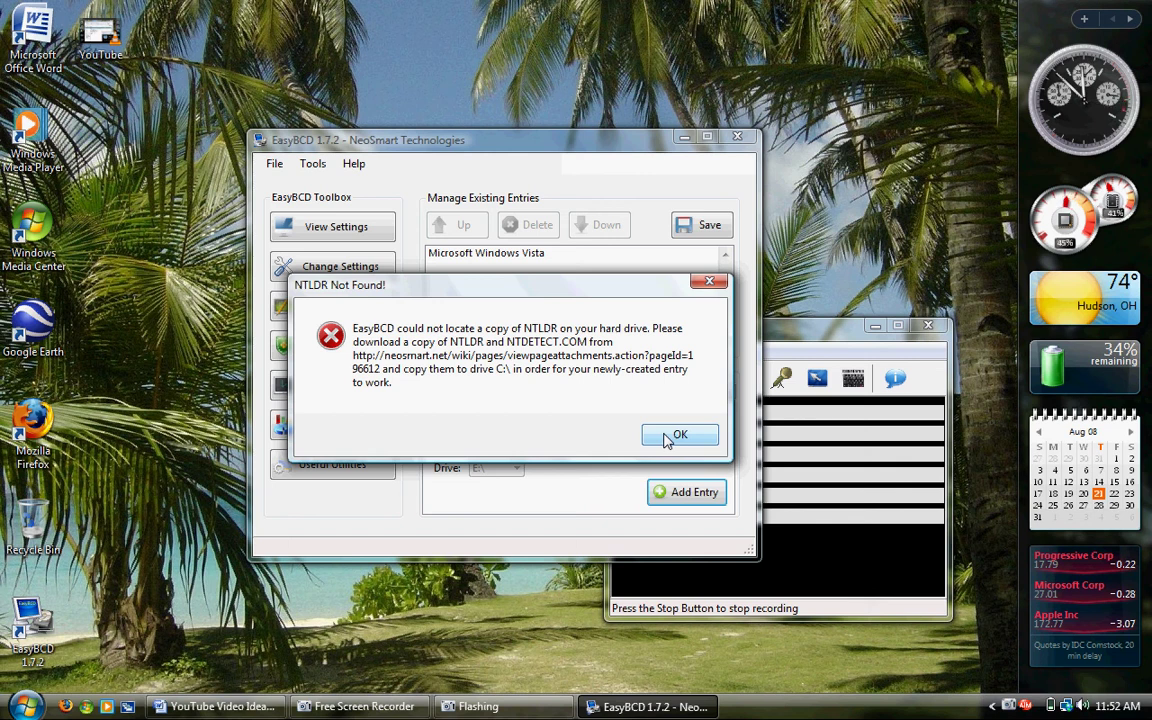
click(668, 437)
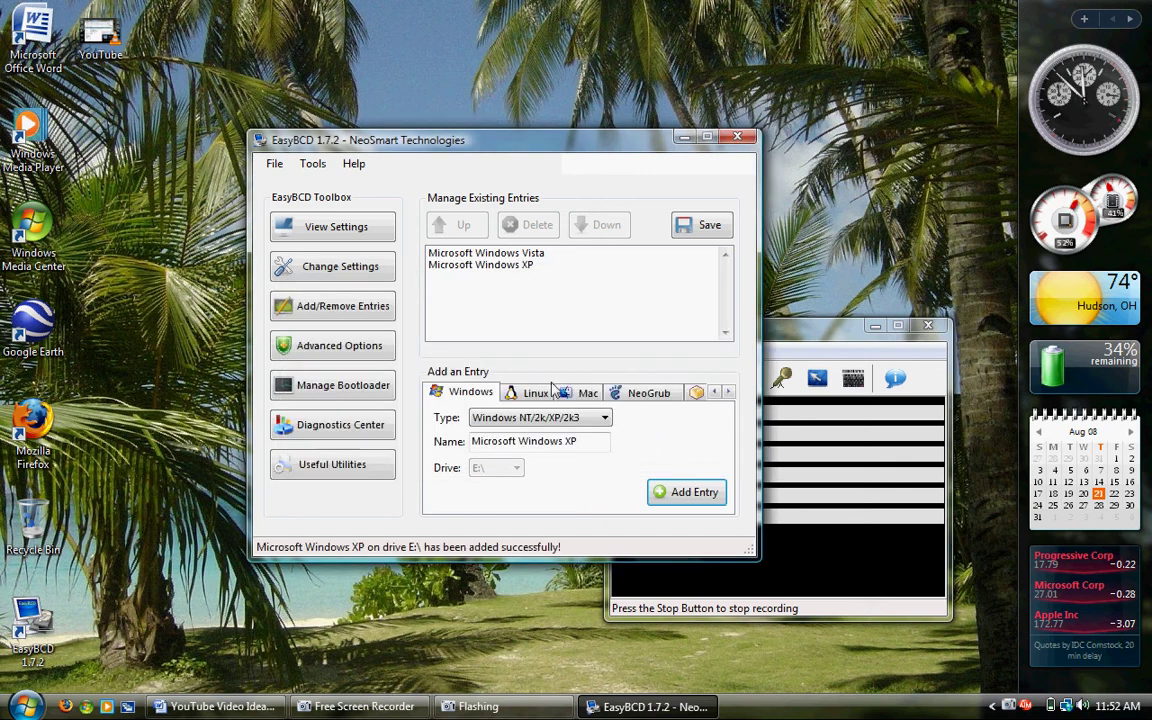
Step: Move the Microsoft Windows XP entry above Windows Vista in the boot order and return it below Vista
click(500, 257)
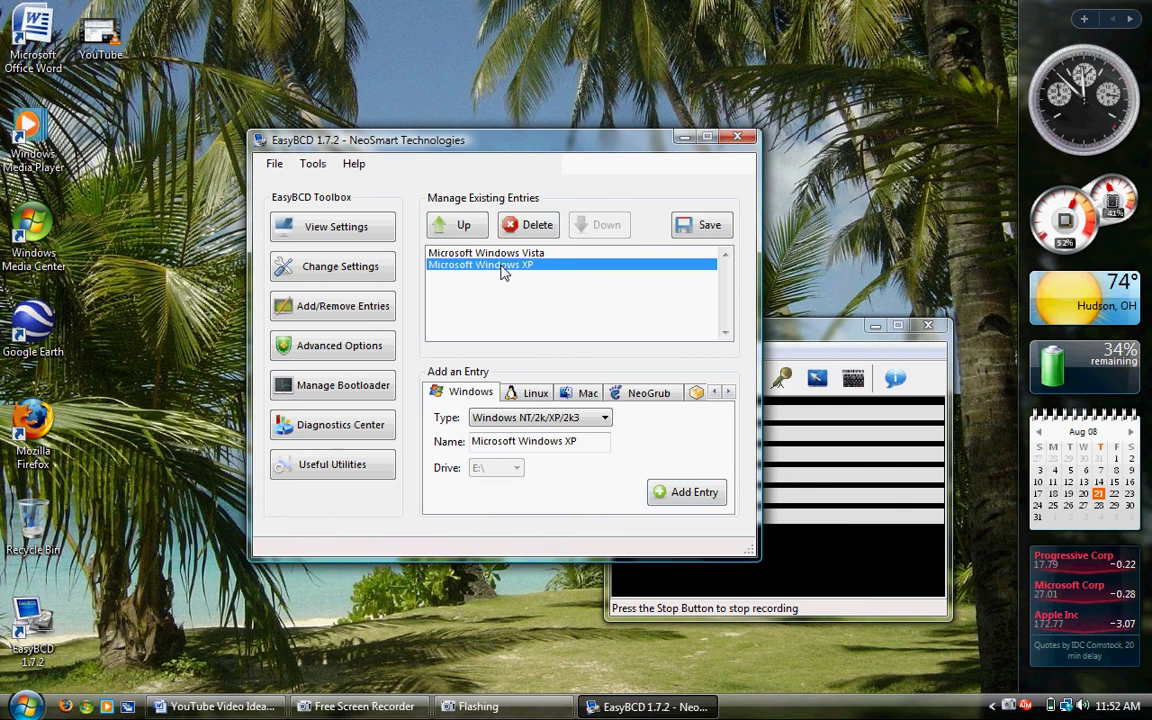
click(502, 265)
click(500, 253)
click(501, 267)
click(500, 254)
click(499, 268)
click(497, 255)
click(496, 267)
click(471, 231)
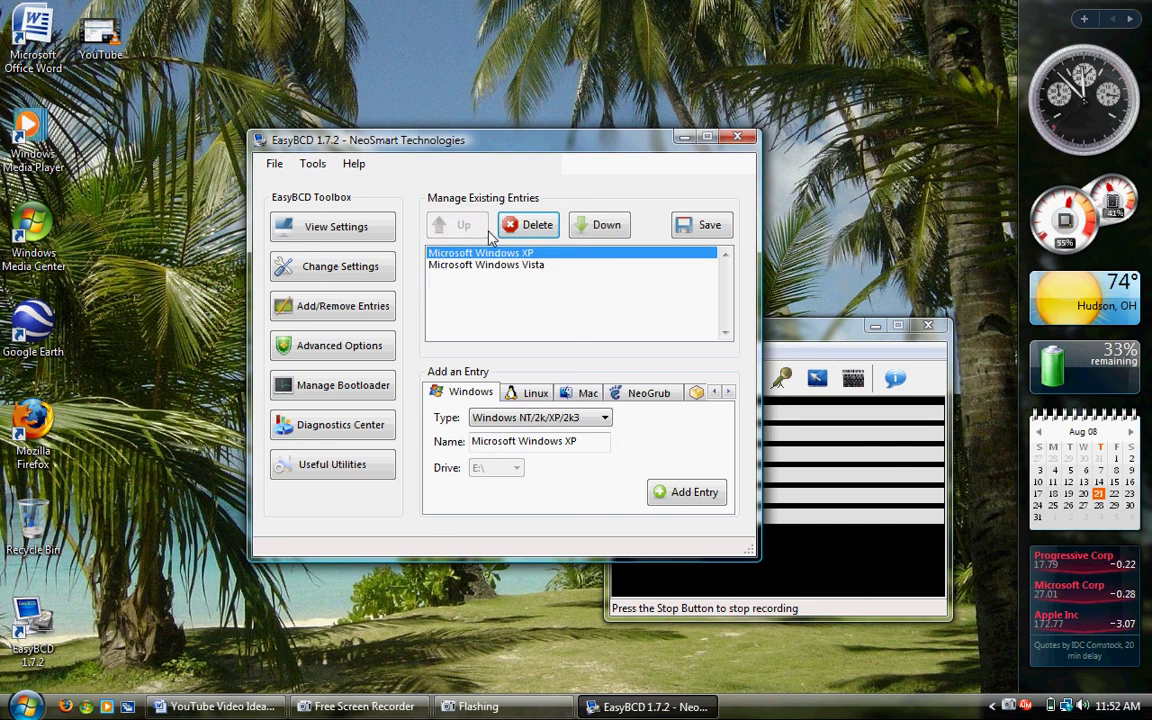
click(598, 225)
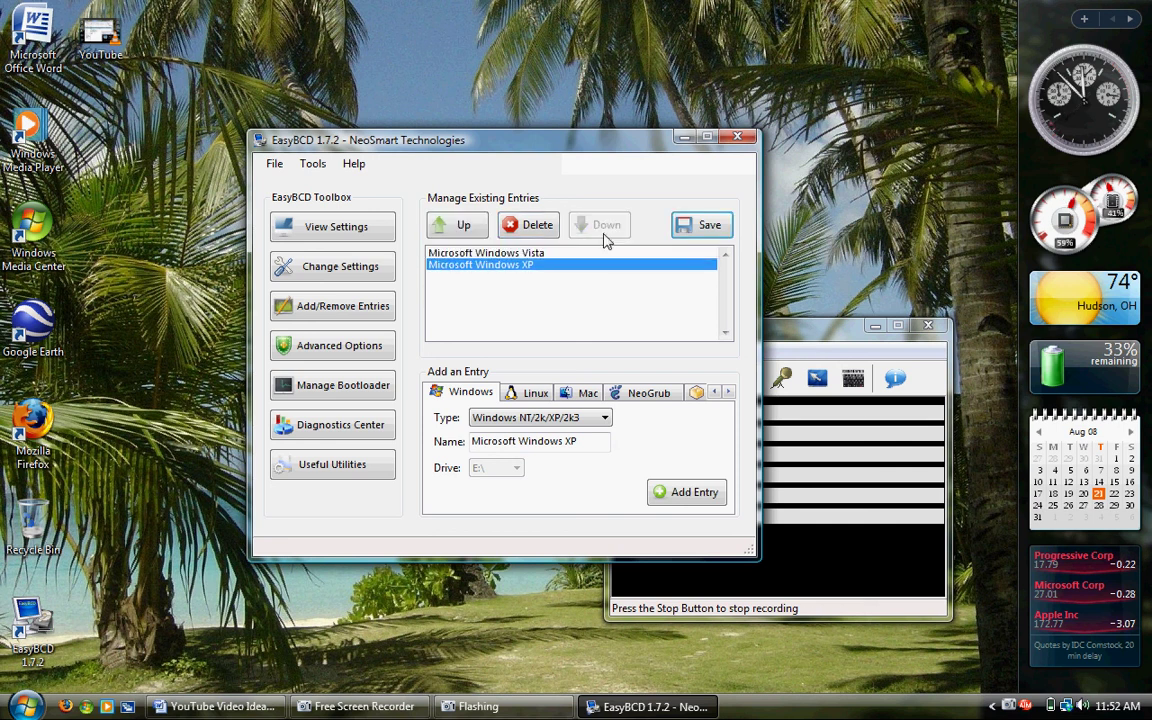
Step: Try to delete the Microsoft Windows XP entry from the boot list
click(537, 228)
click(612, 420)
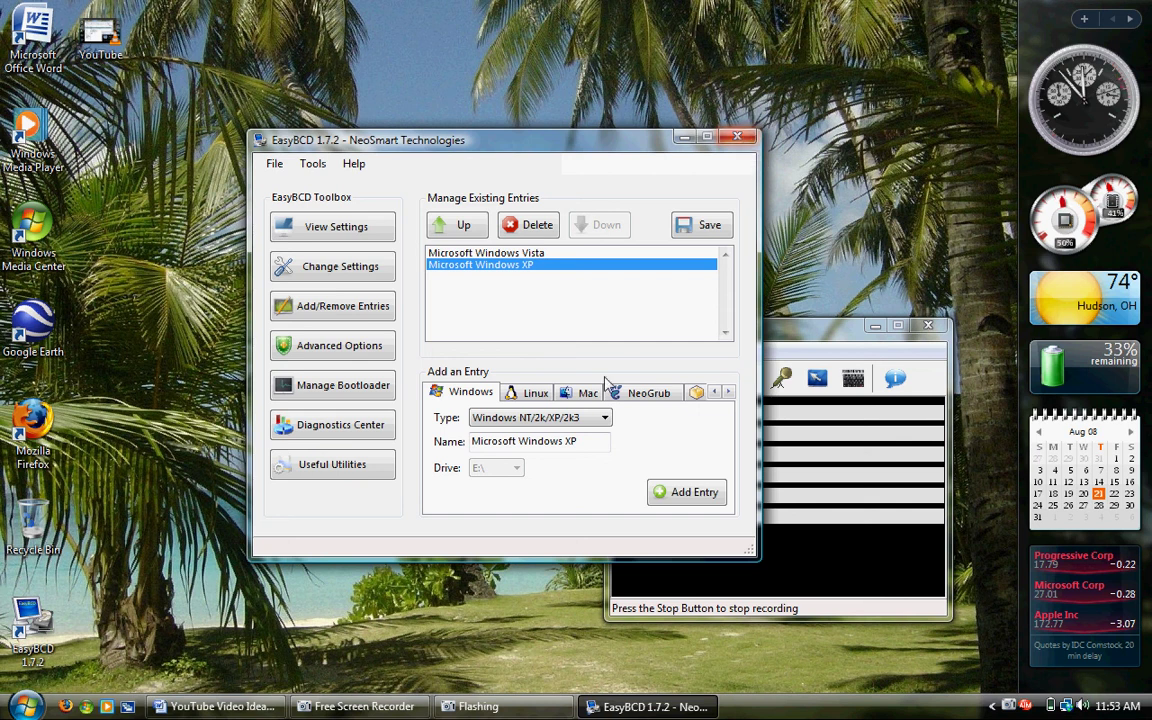
Step: Examine the Linux entry's bootloader types and drive choices and the NeoGrub options, and close EasyBCD
click(518, 395)
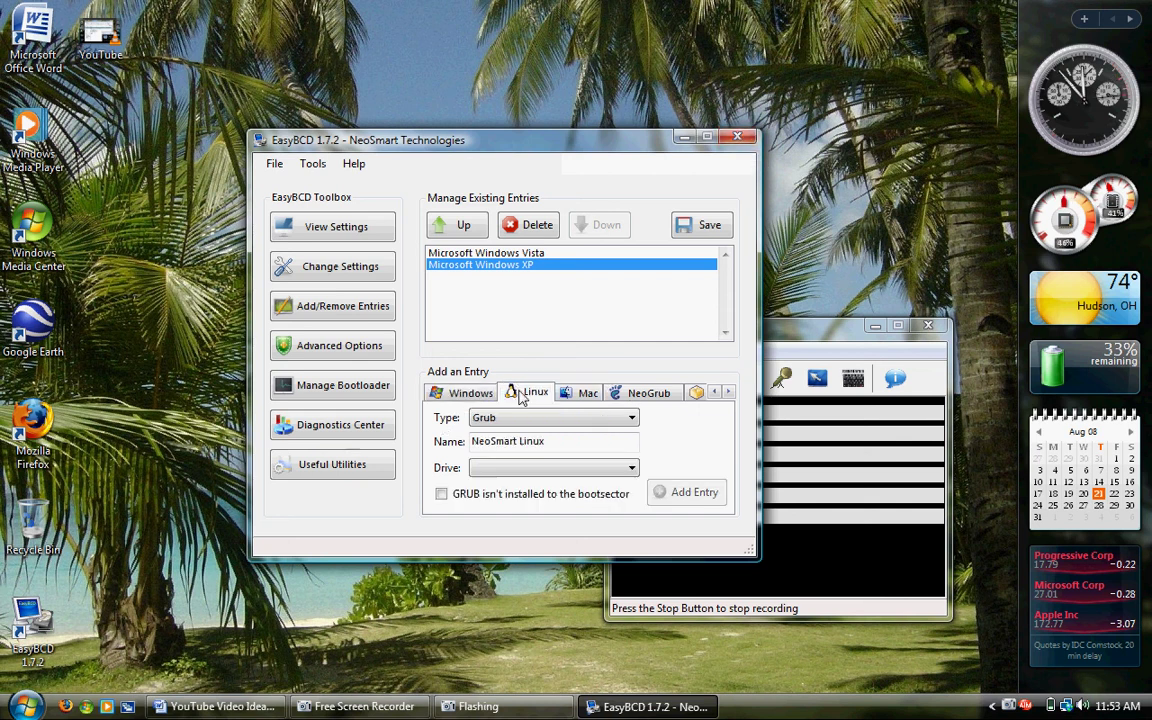
click(490, 395)
click(530, 393)
click(550, 417)
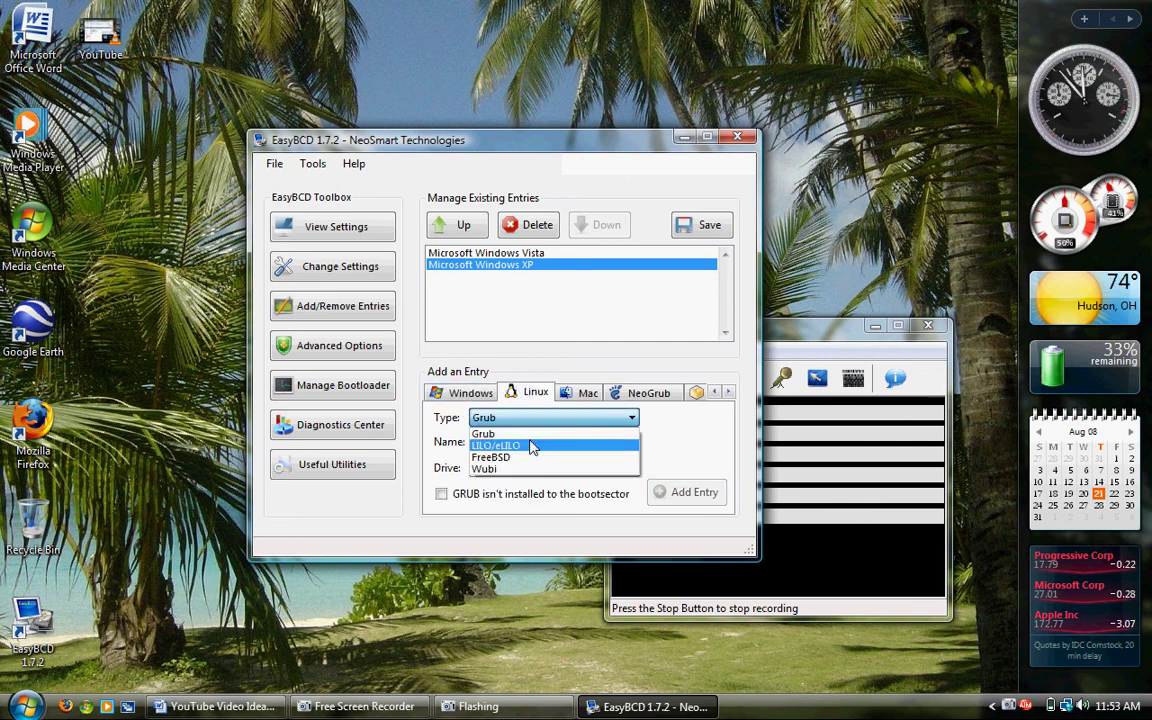
click(590, 417)
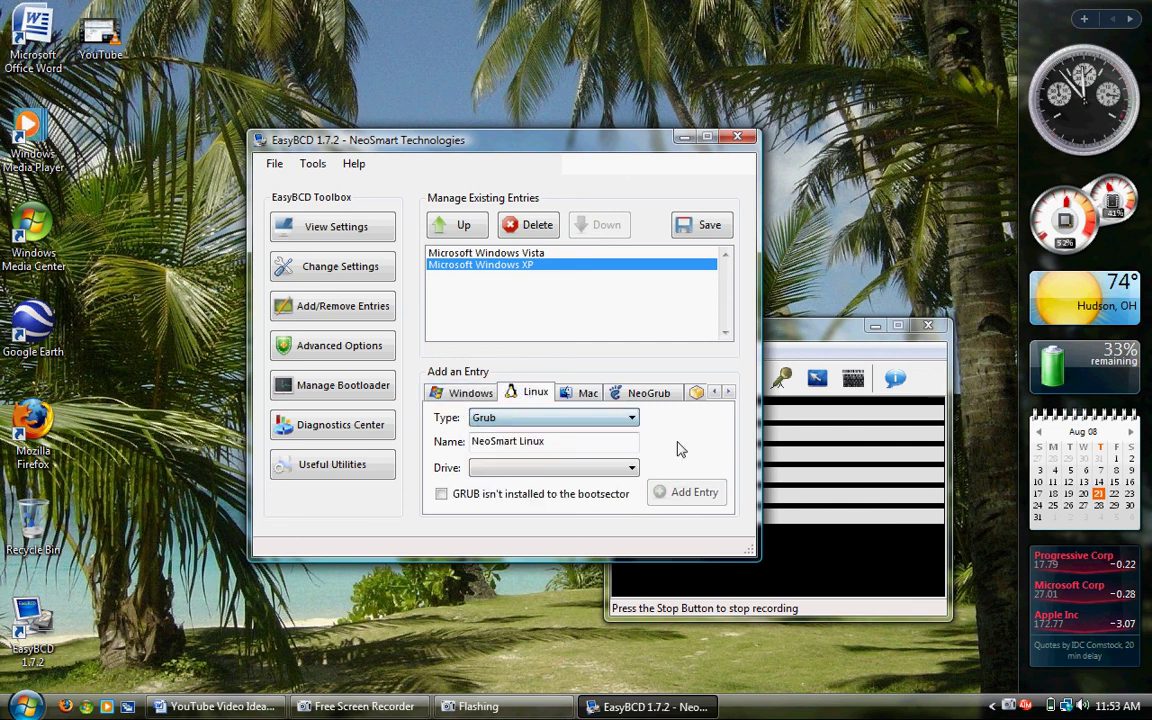
click(550, 467)
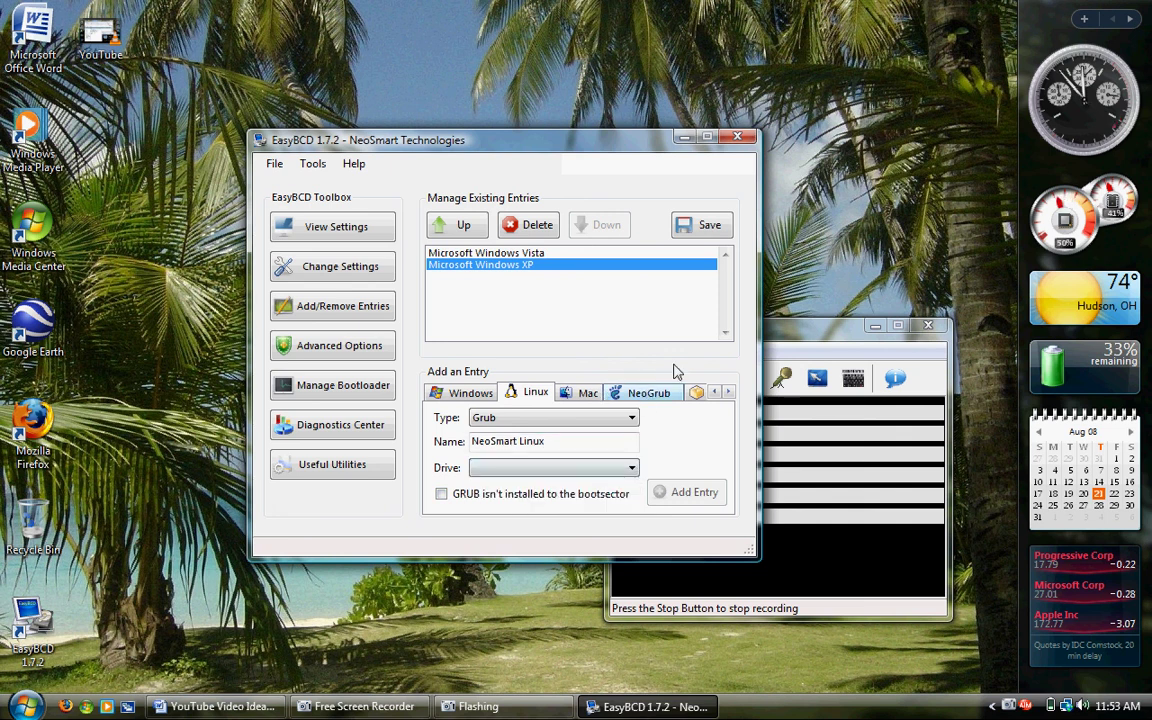
click(645, 396)
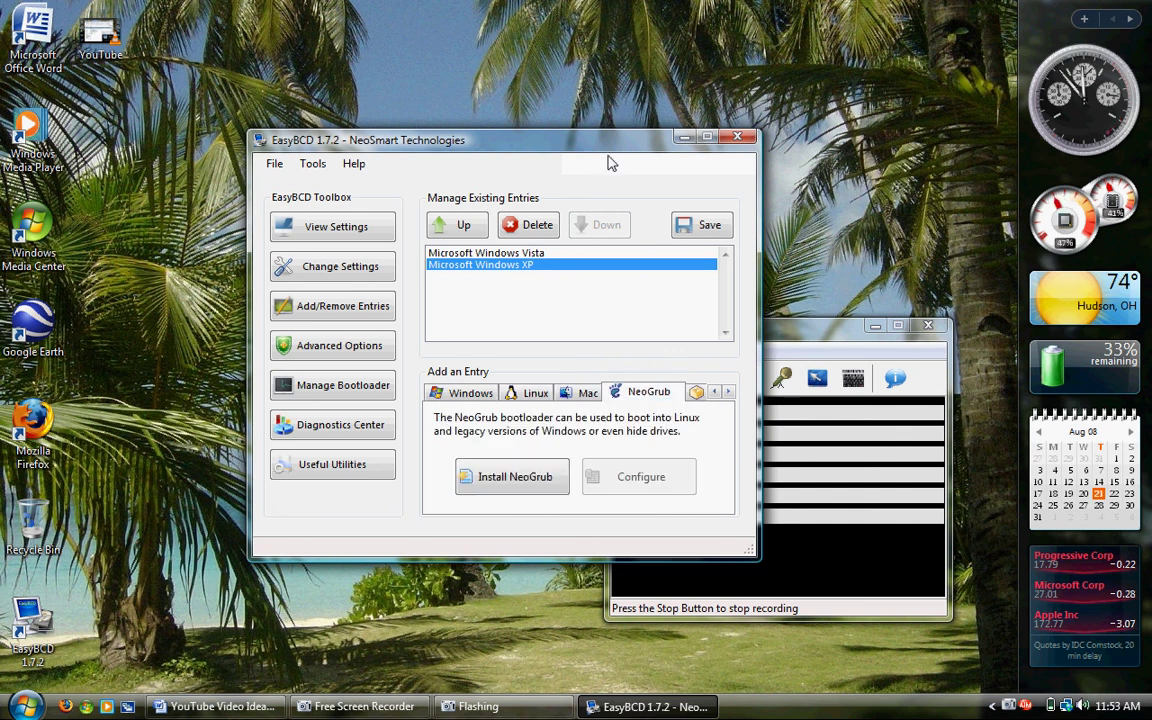
click(737, 139)
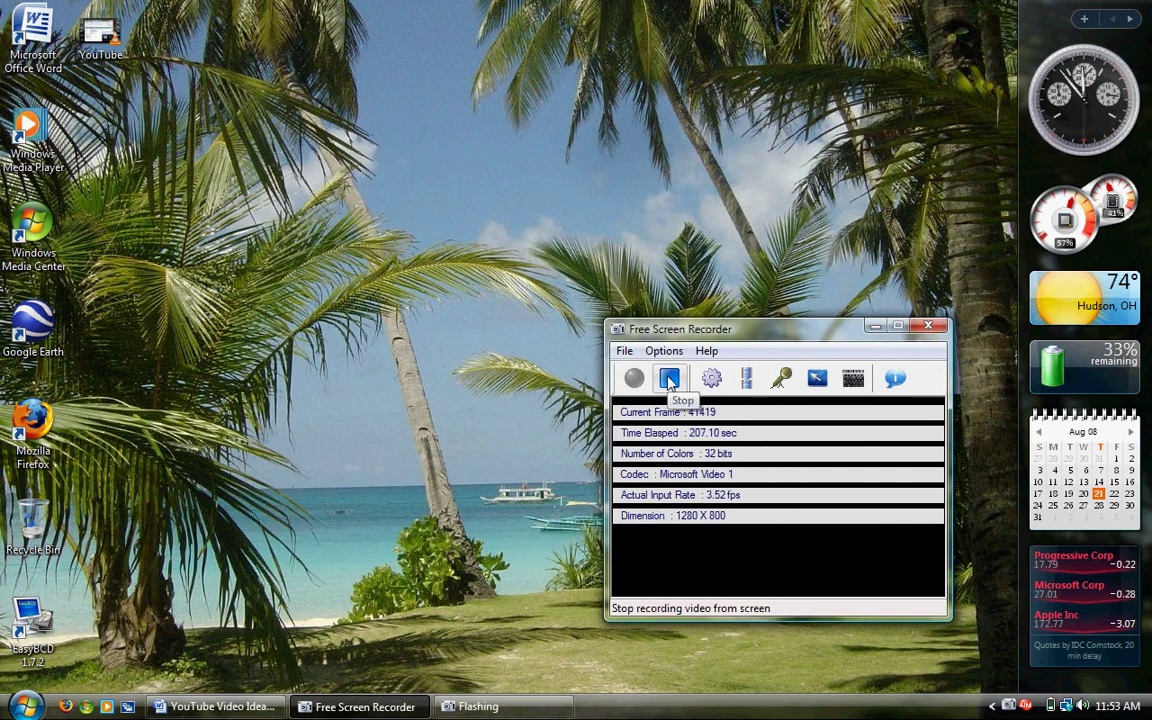